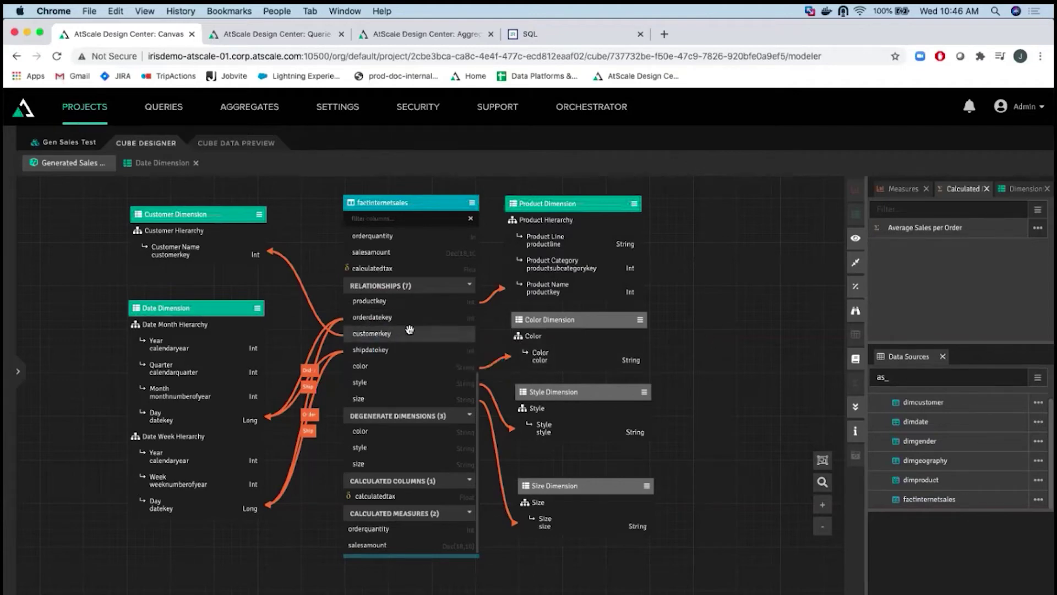
# Start a new measure in the cube's Measures list named sales_avg
pyautogui.click(898, 188)
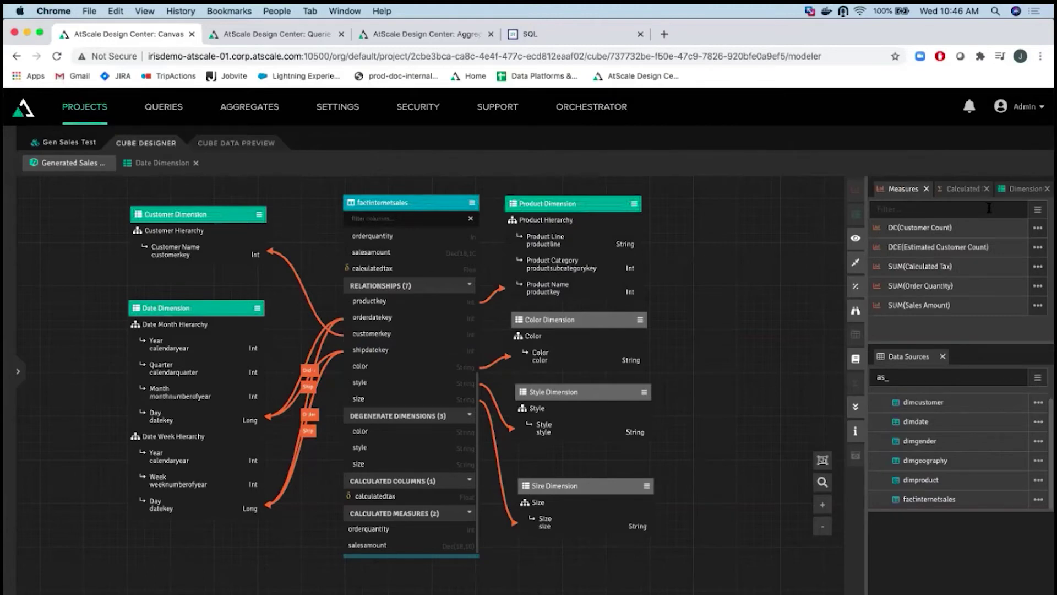
pyautogui.click(1037, 209)
pyautogui.click(1016, 225)
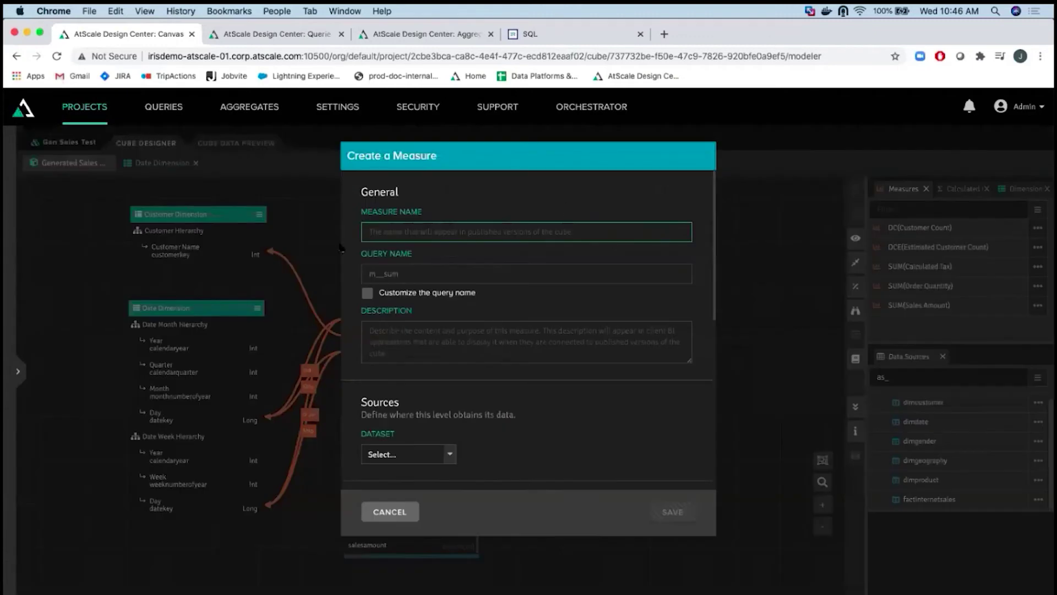
pyautogui.write('sales_avg')
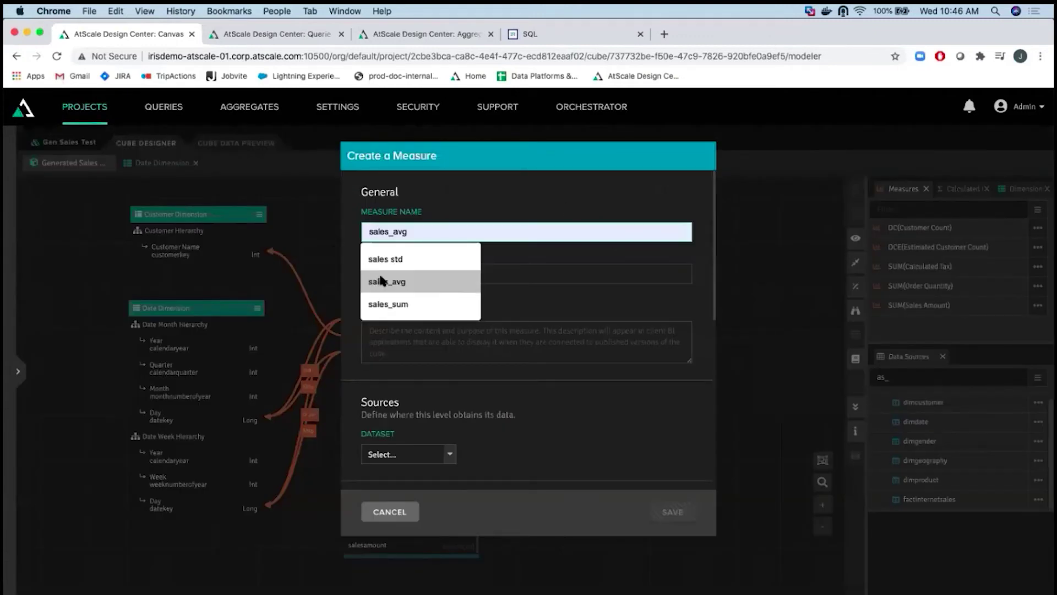
pyautogui.click(381, 281)
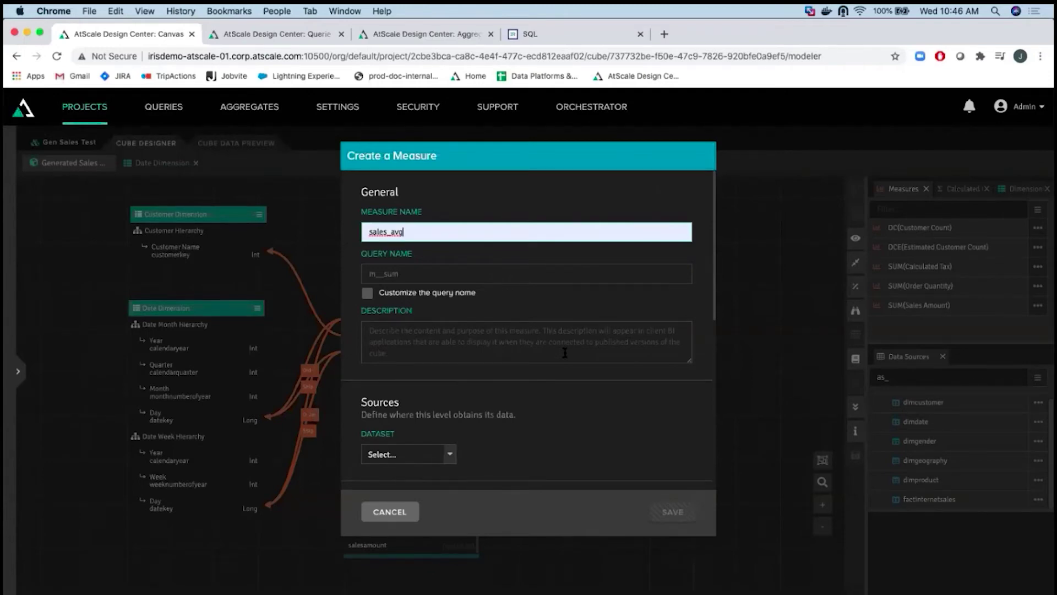
# Base sales_avg on factinternetsales.salesamount with Average aggregation instead of Sum
pyautogui.scroll(-2, 562, 352)
pyautogui.click(450, 409)
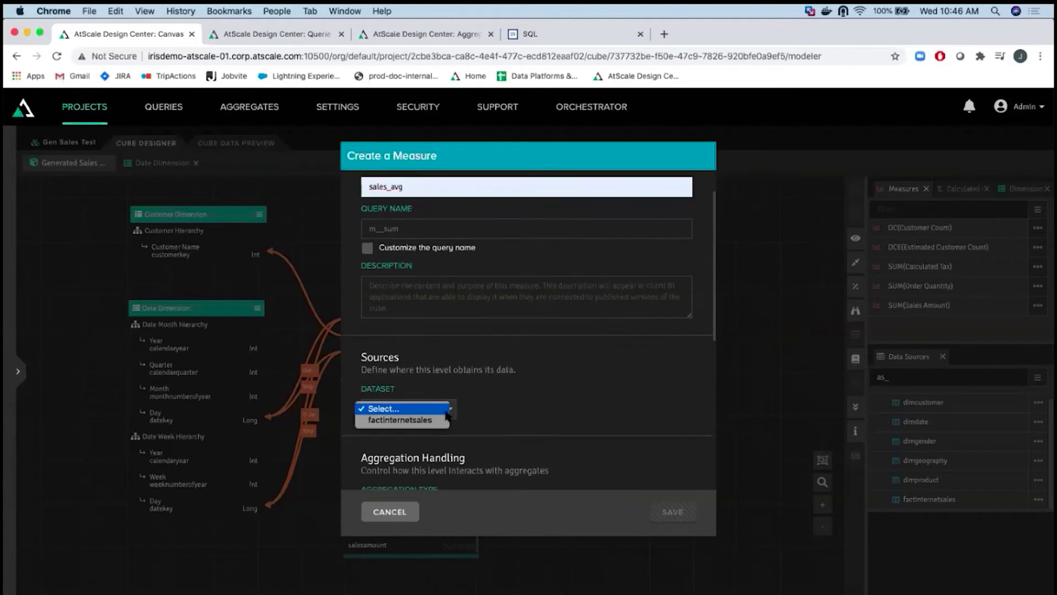
pyautogui.click(399, 420)
pyautogui.click(419, 451)
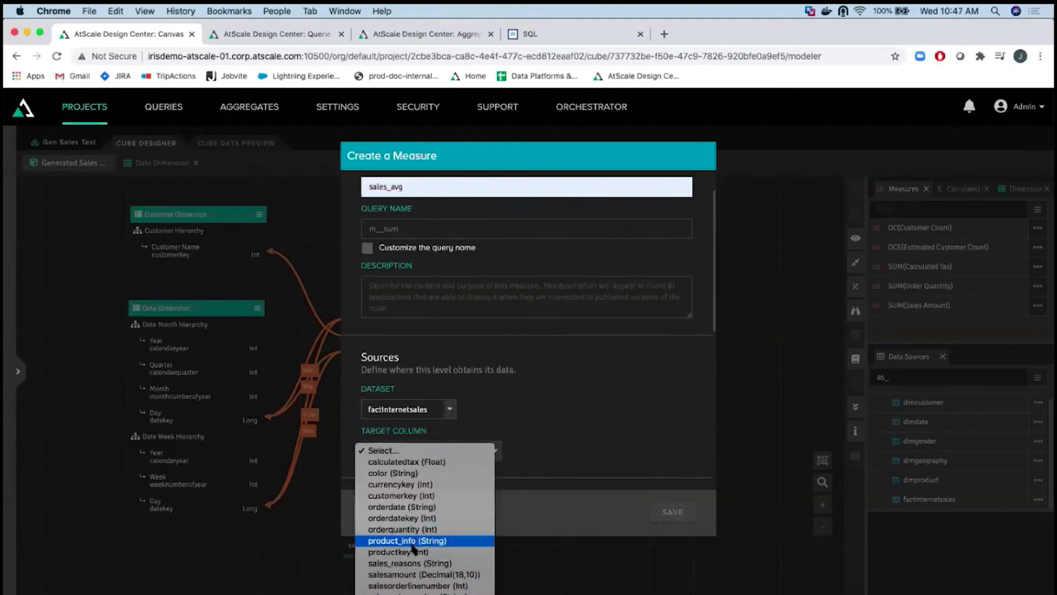
pyautogui.click(405, 574)
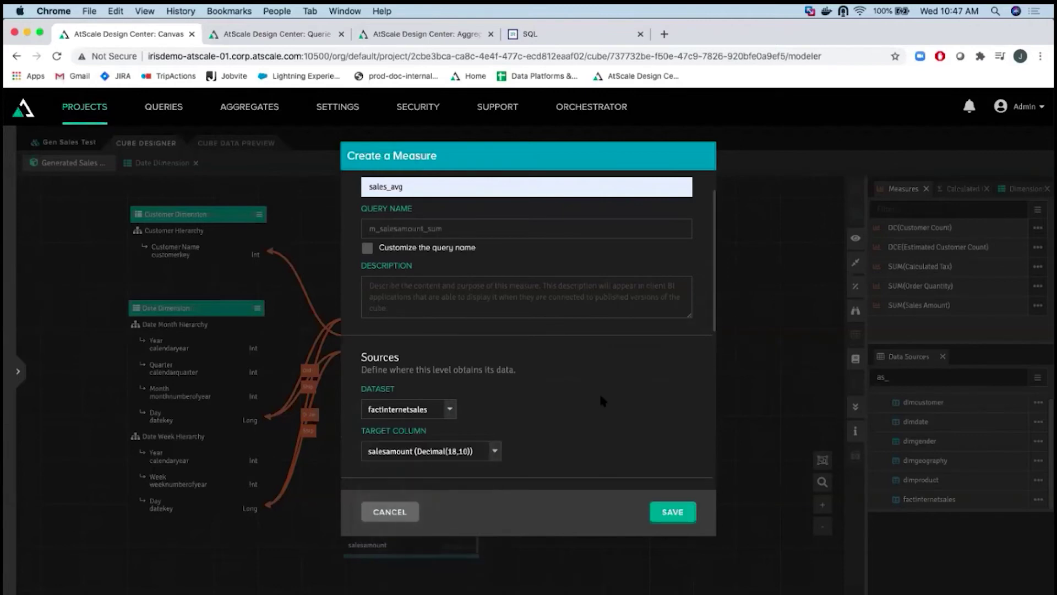
pyautogui.scroll(-5, 600, 336)
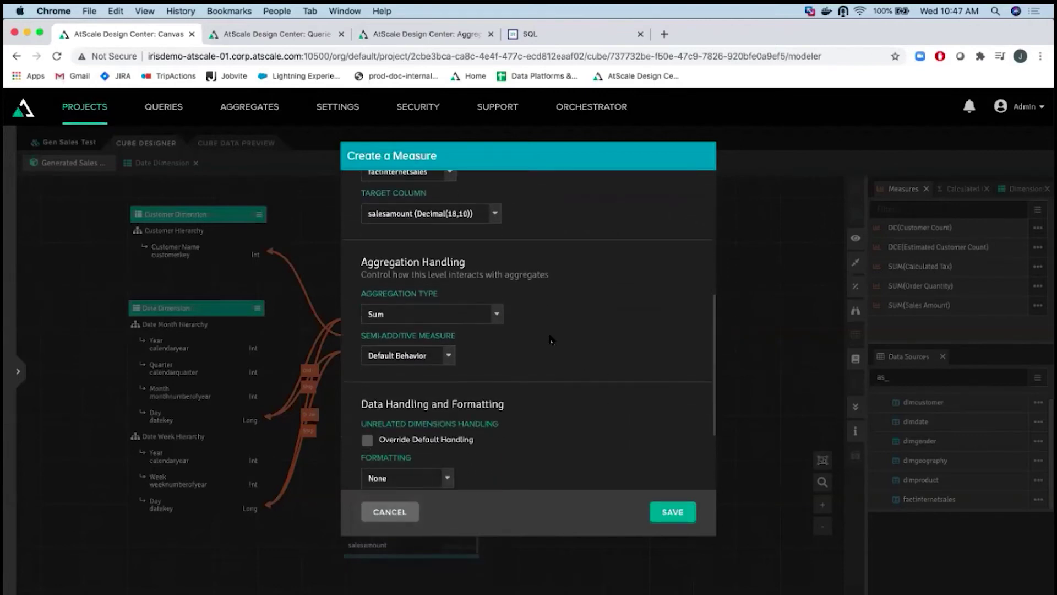
pyautogui.click(498, 314)
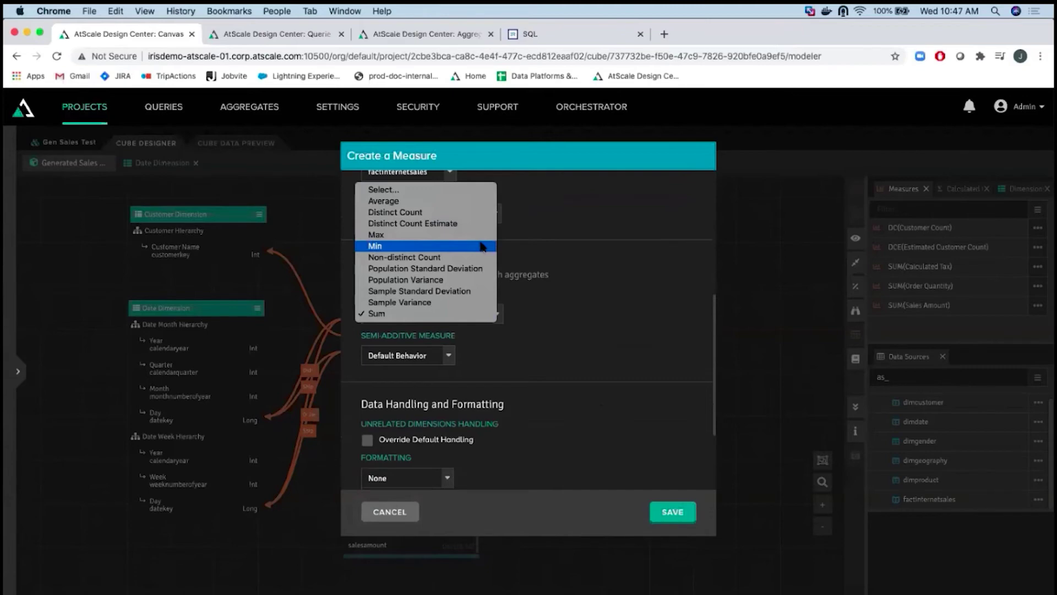
pyautogui.click(471, 201)
# Put sales_avg in the Sales Metrics display folder and save the measure
pyautogui.scroll(-2, 657, 362)
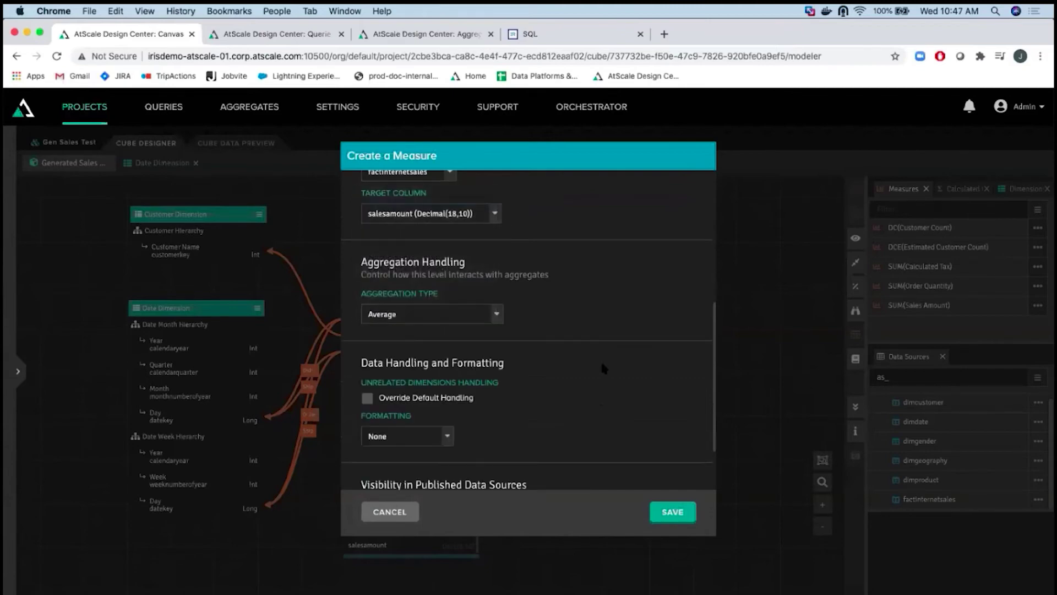
pyautogui.scroll(-3, 602, 368)
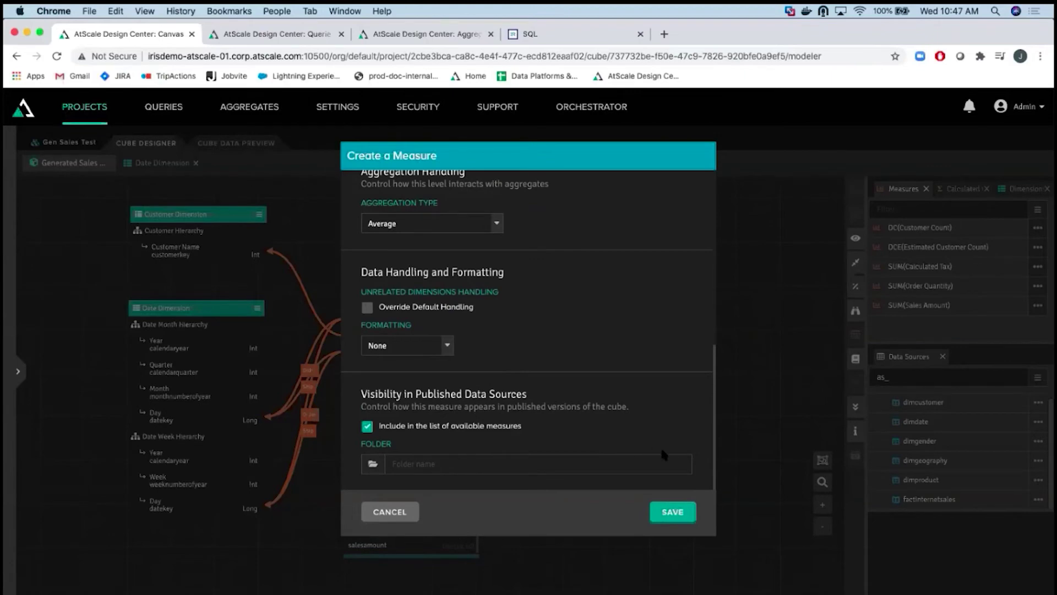
pyautogui.click(658, 463)
pyautogui.write('Sales Metrics')
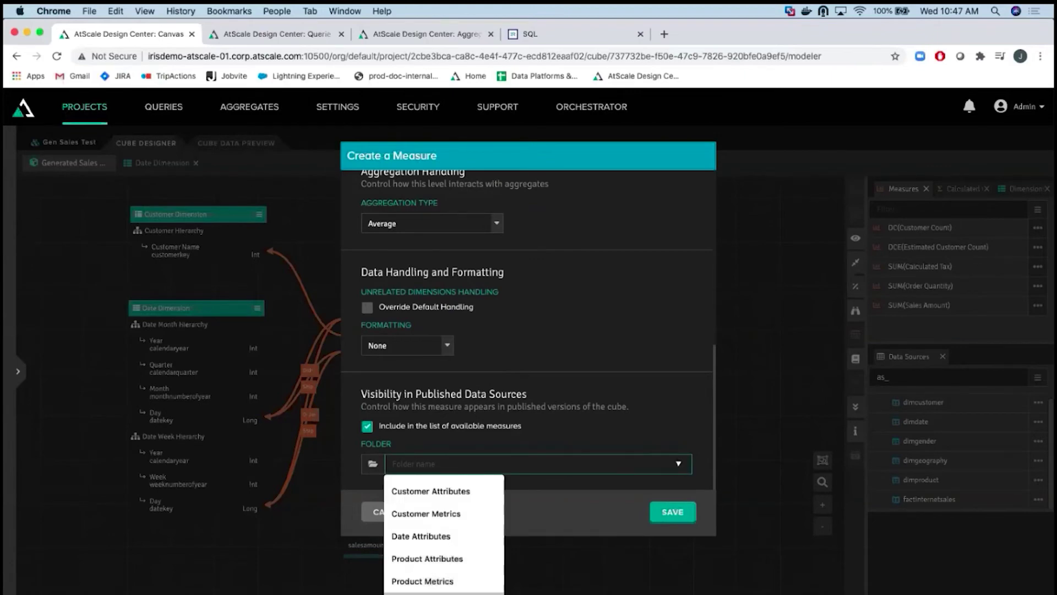
pyautogui.press('Return')
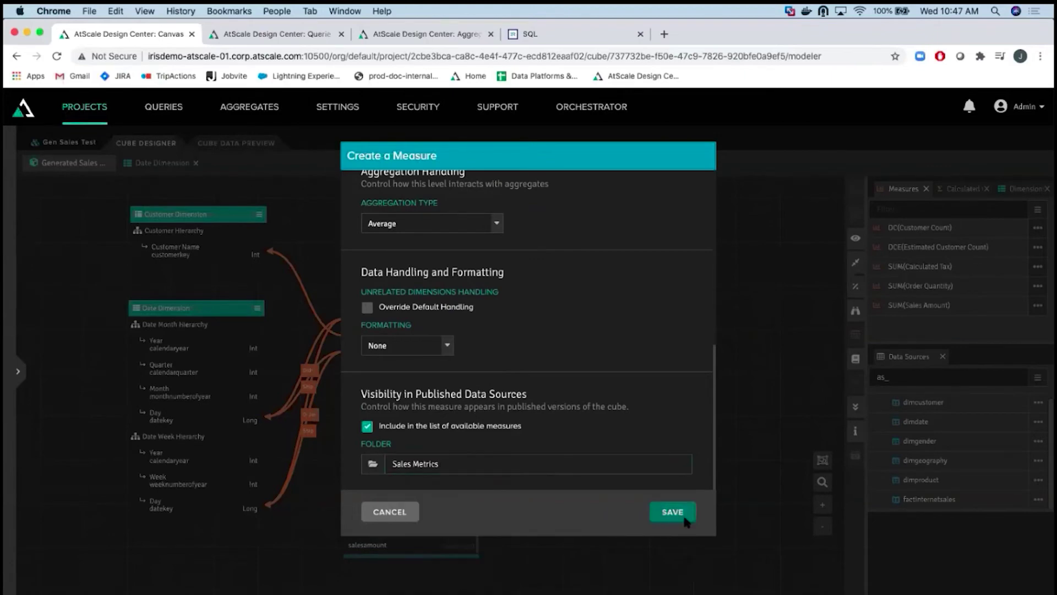
pyautogui.click(672, 512)
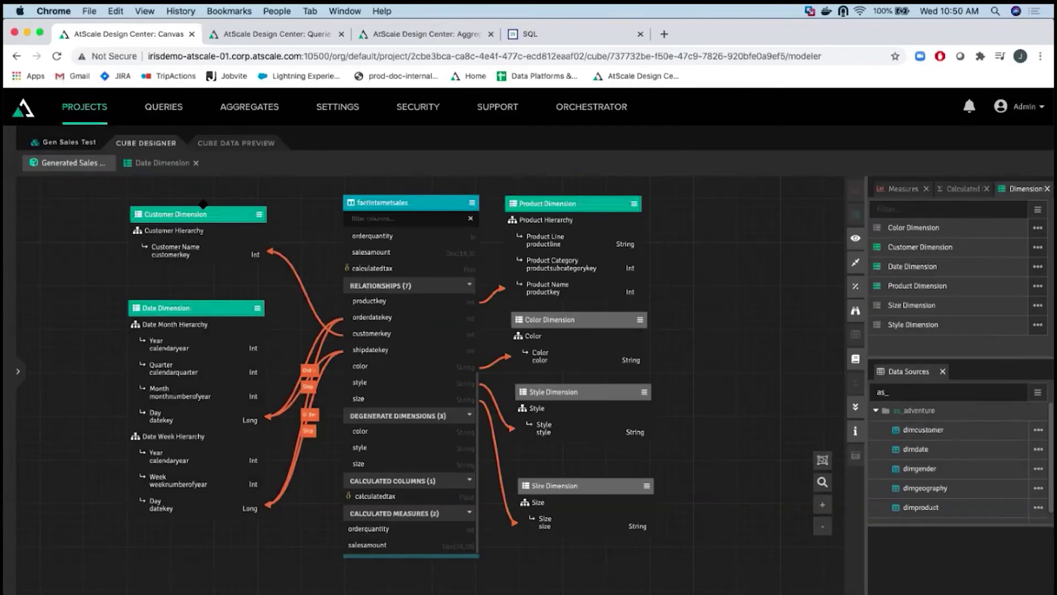
# In Tableau, place Product Line on rows and split the table by Gender
pyautogui.click(27, 33)
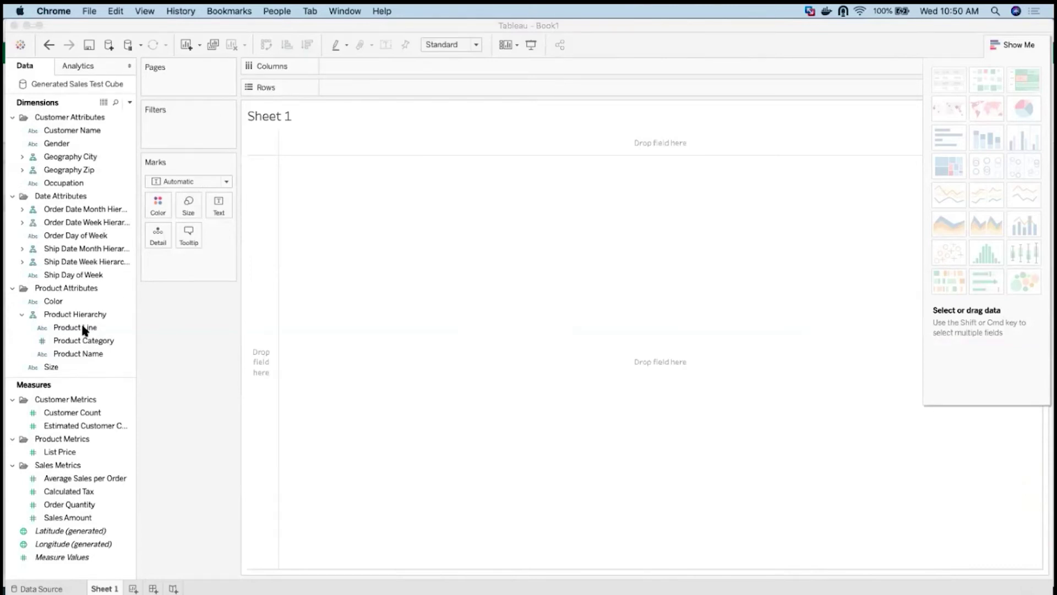
pyautogui.moveTo(84, 330); pyautogui.dragTo(363, 87)
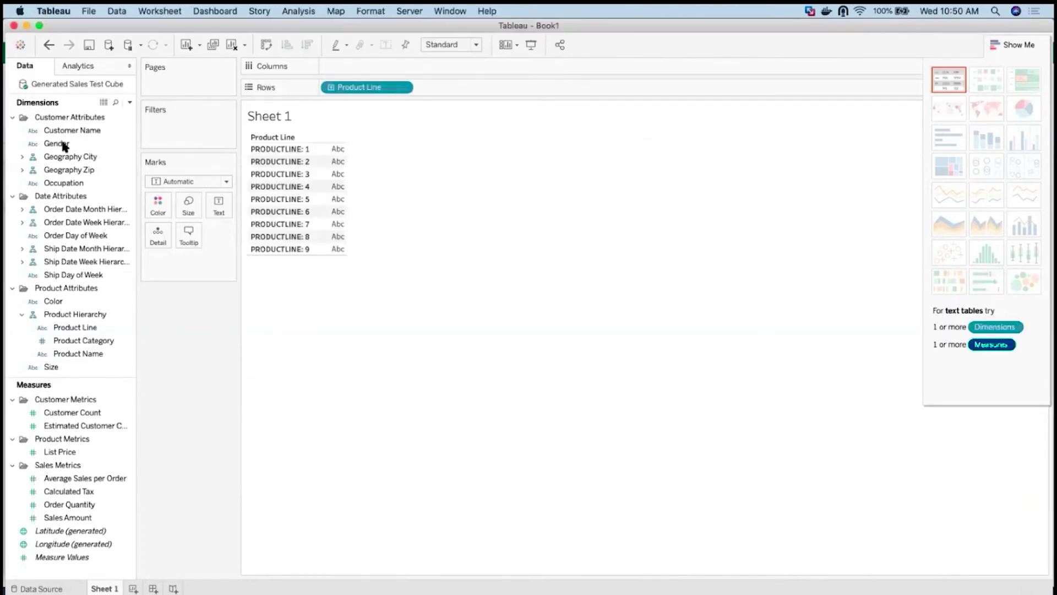
pyautogui.click(64, 144)
pyautogui.doubleClick(64, 144)
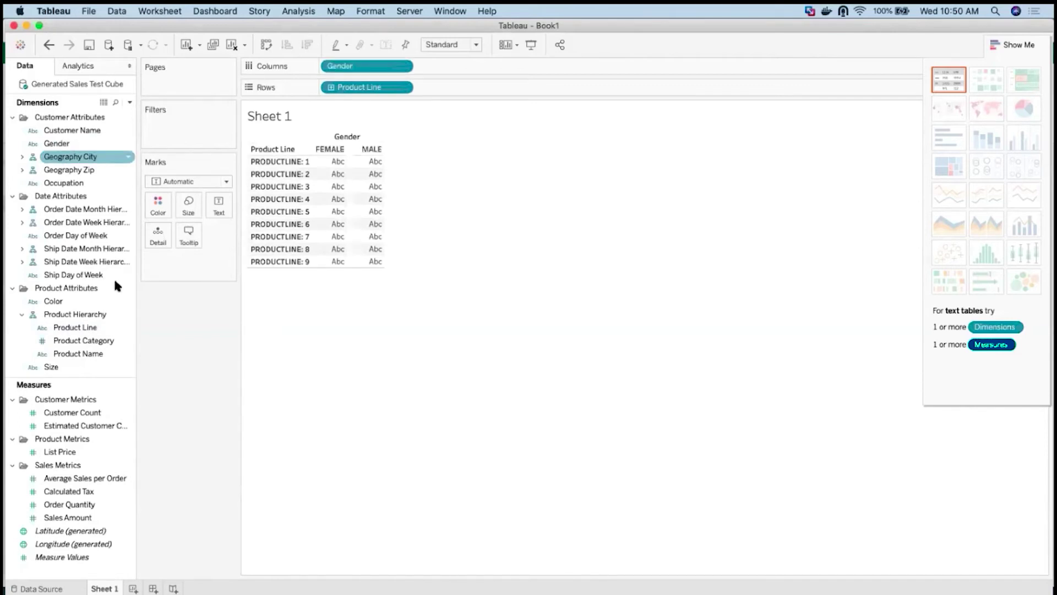
# Add Order Quantity and Sales Amount values and drill Product Line into categories
pyautogui.click(70, 504)
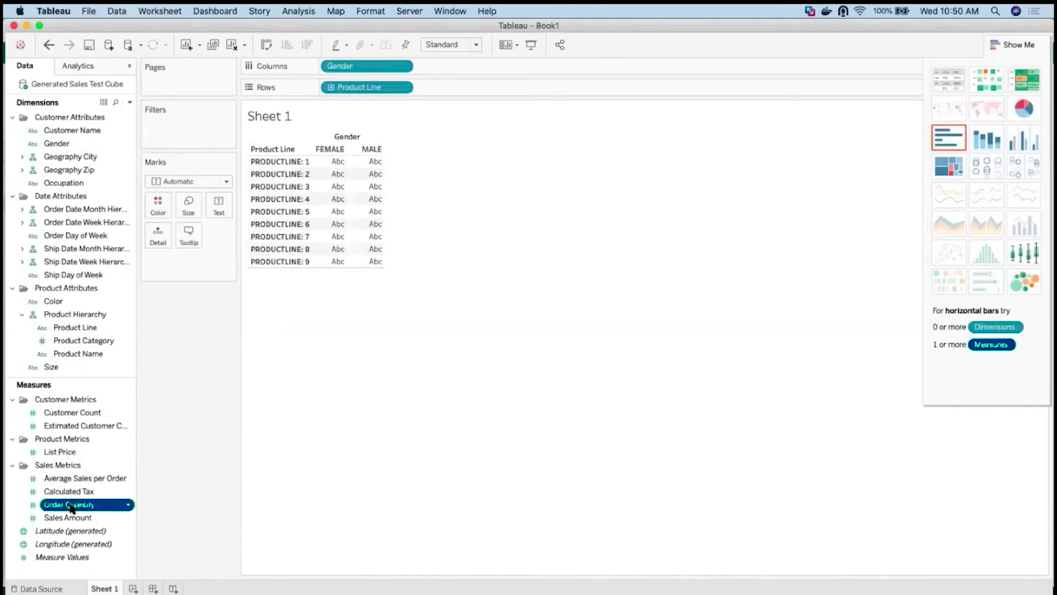
pyautogui.doubleClick(66, 507)
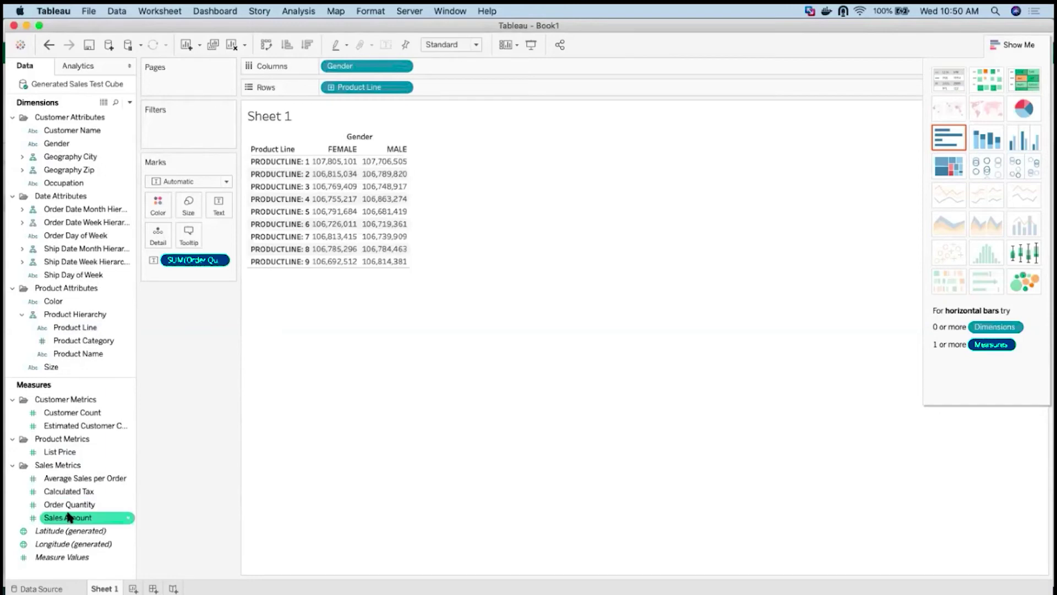
pyautogui.click(67, 517)
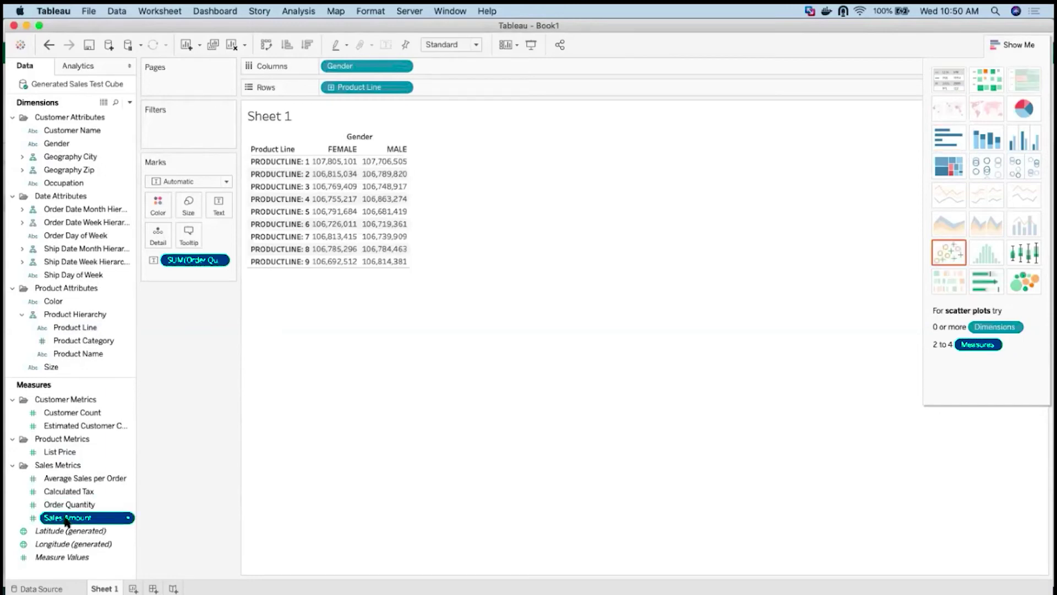
pyautogui.doubleClick(66, 518)
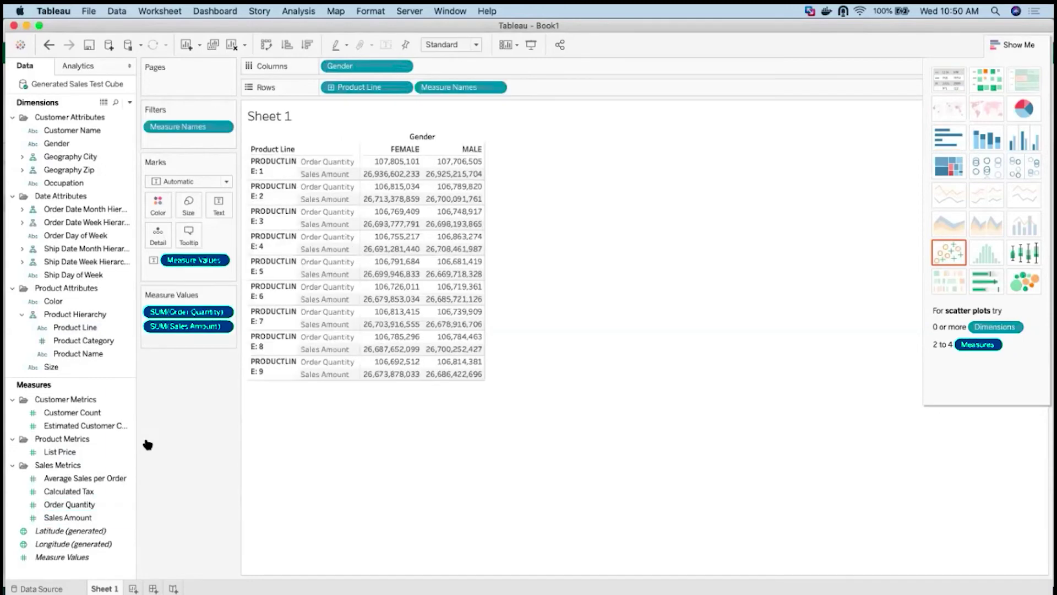
pyautogui.click(331, 88)
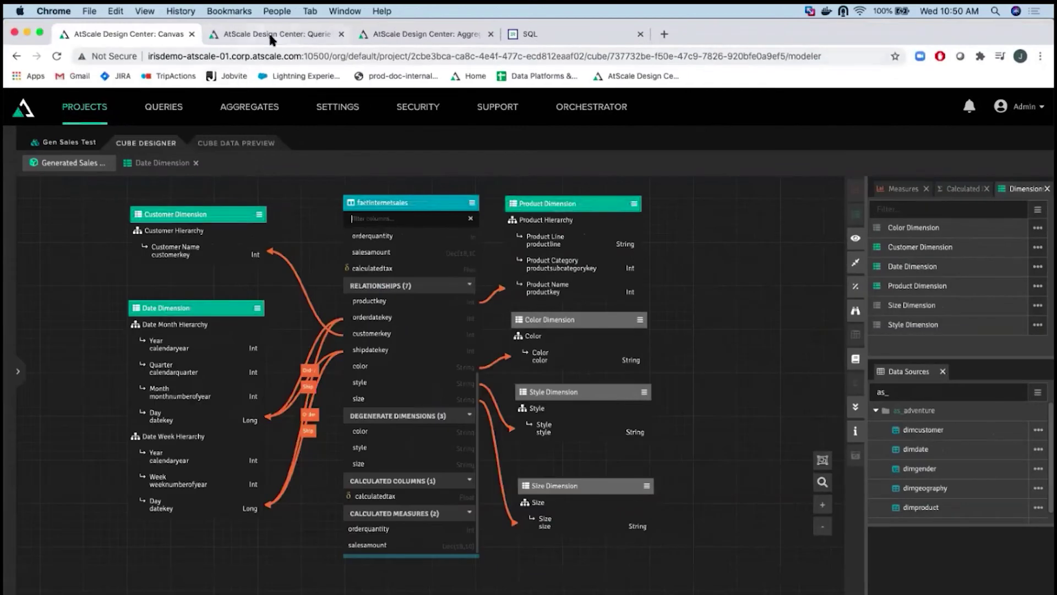
# Refresh AtScale's queries and inspect the newest query's outbound IRIS SQL and Aggregate Usage
pyautogui.click(269, 36)
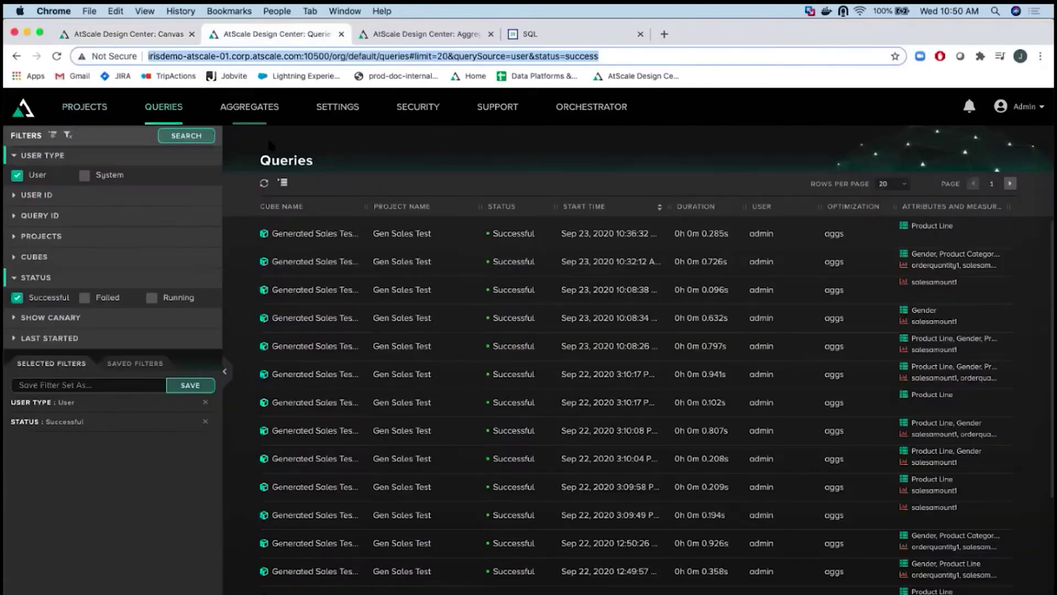
pyautogui.click(265, 184)
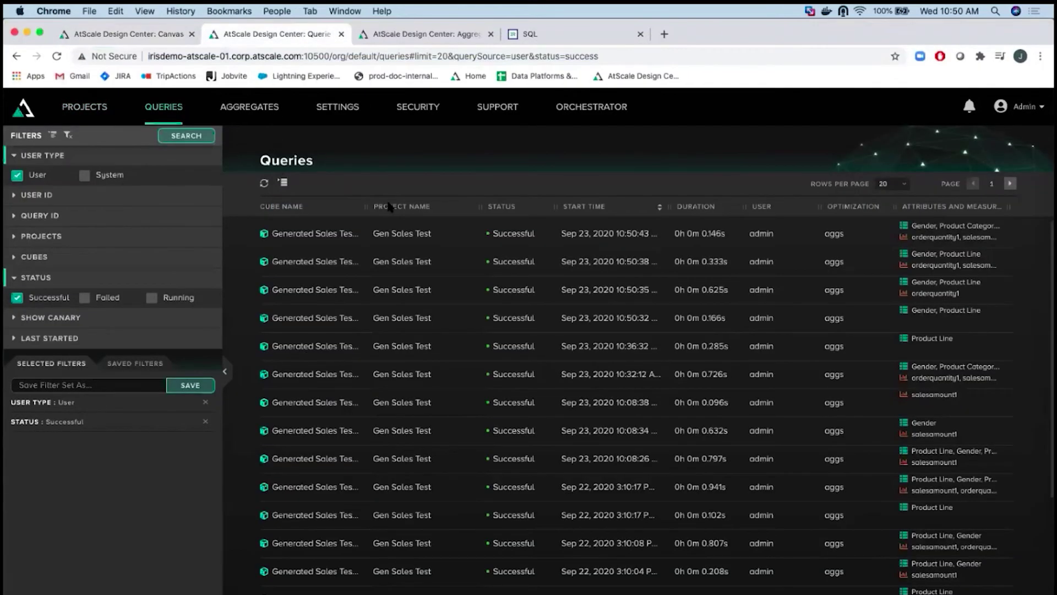
pyautogui.click(301, 244)
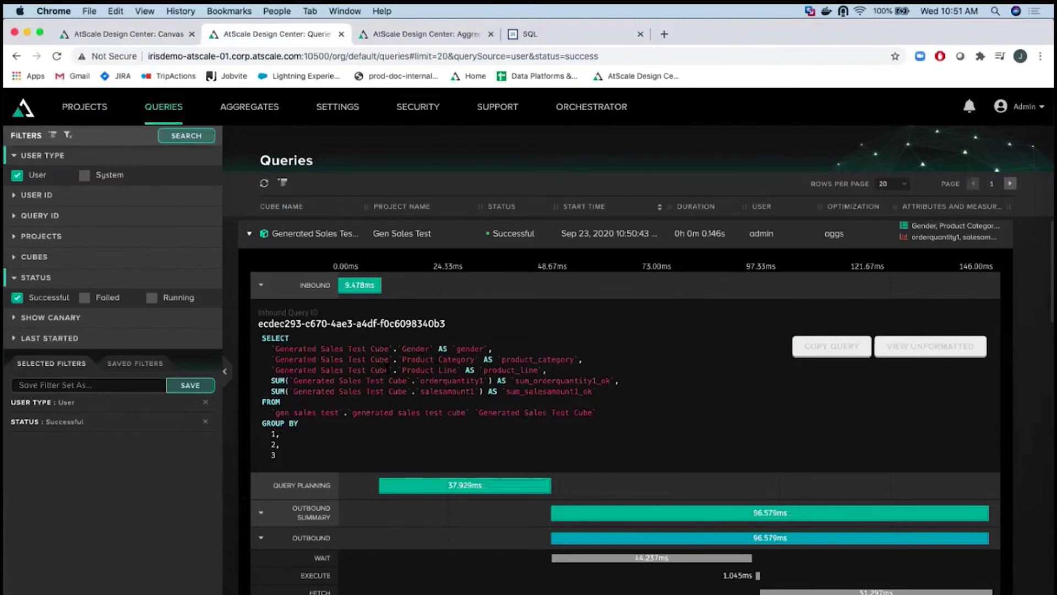
pyautogui.scroll(-5, 358, 374)
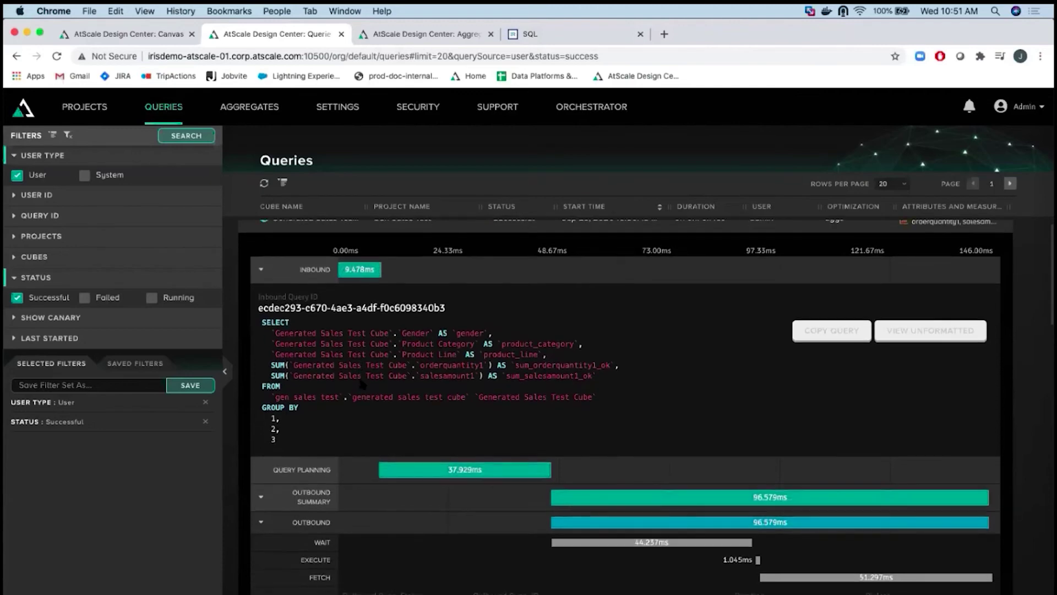
pyautogui.scroll(-3, 361, 382)
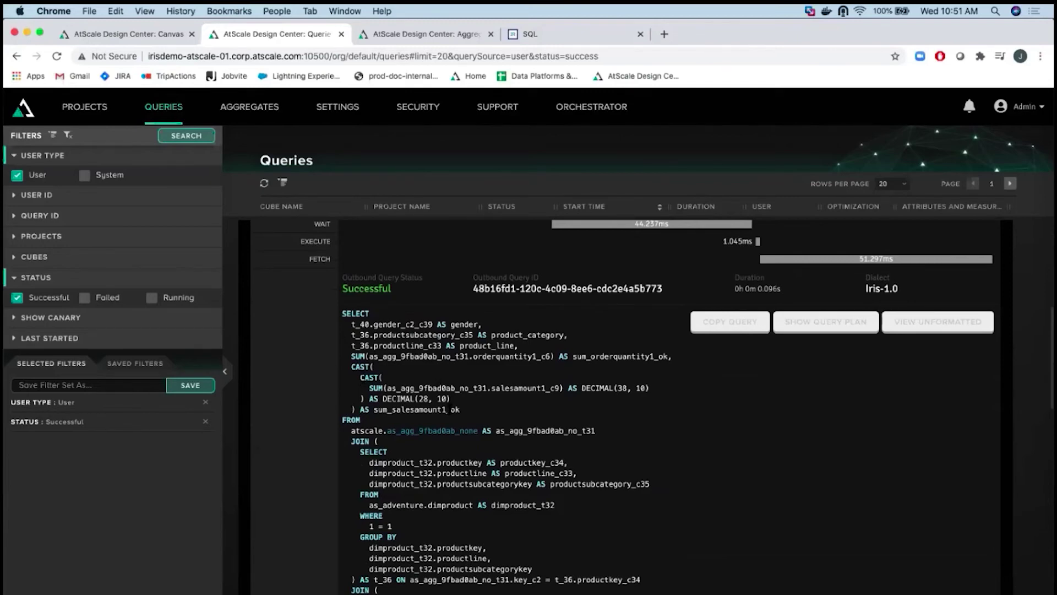
pyautogui.scroll(-2, 460, 409)
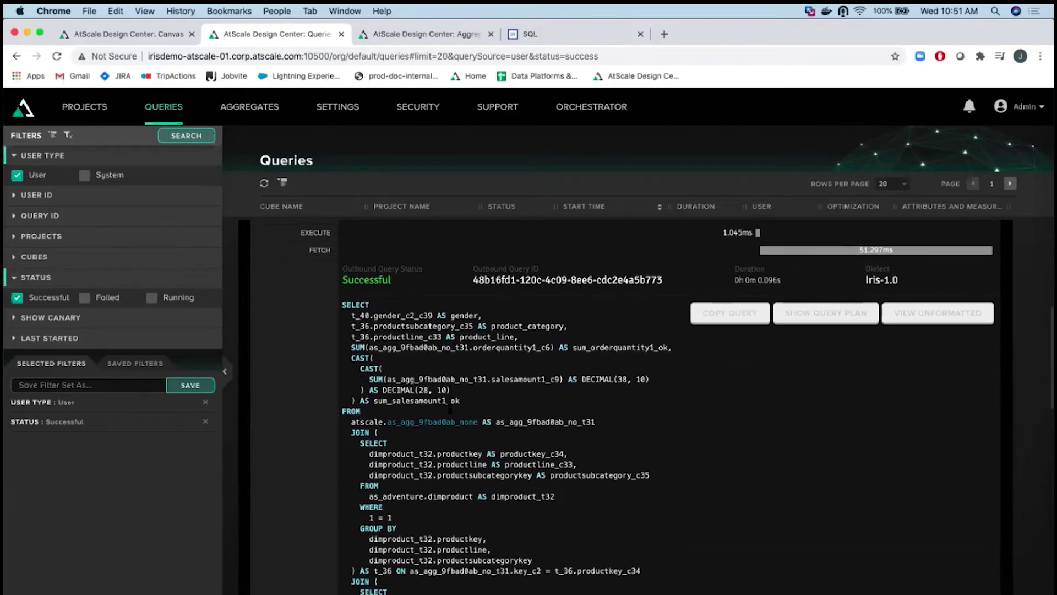
pyautogui.scroll(-1, 460, 410)
pyautogui.scroll(-10, 451, 546)
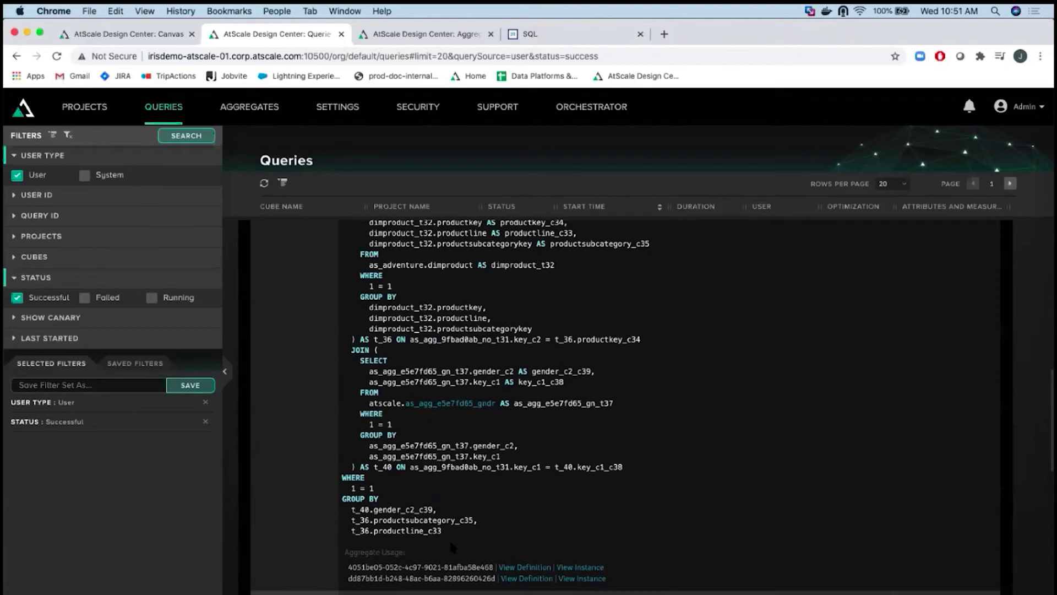
pyautogui.scroll(1, 533, 419)
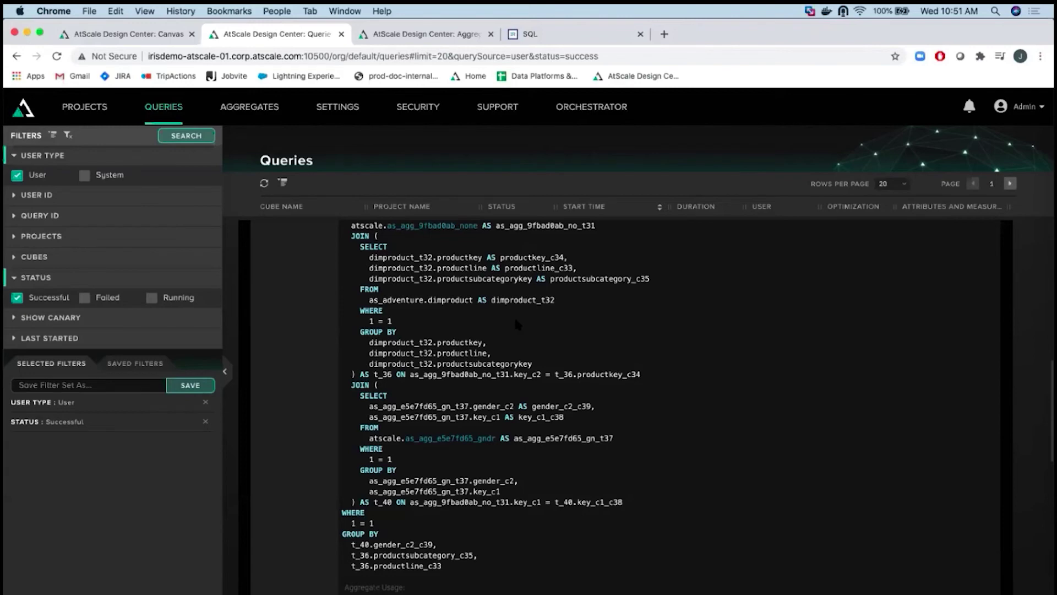
pyautogui.scroll(4, 514, 315)
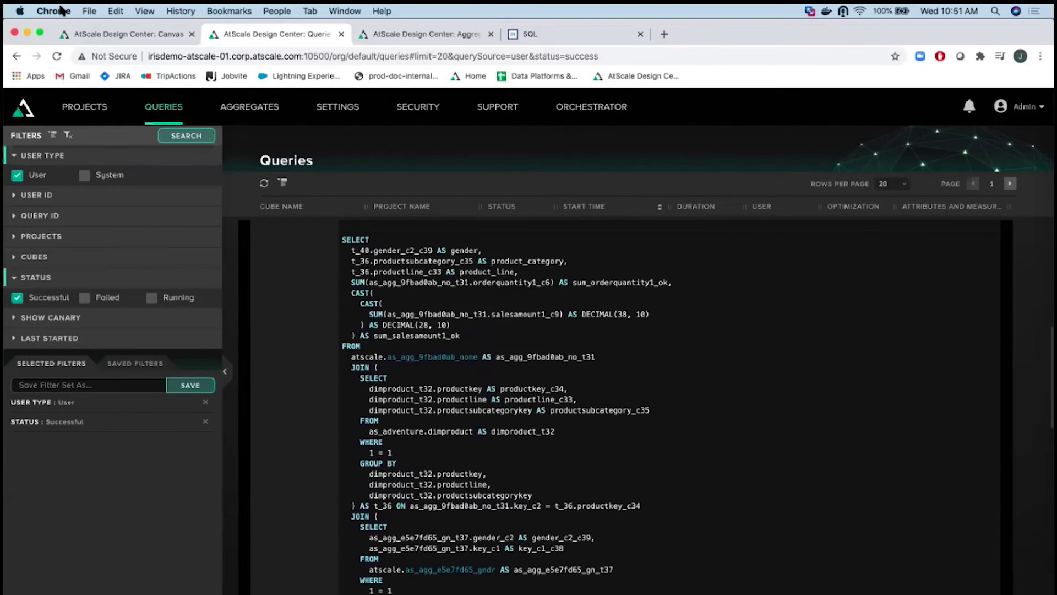
pyautogui.click(26, 32)
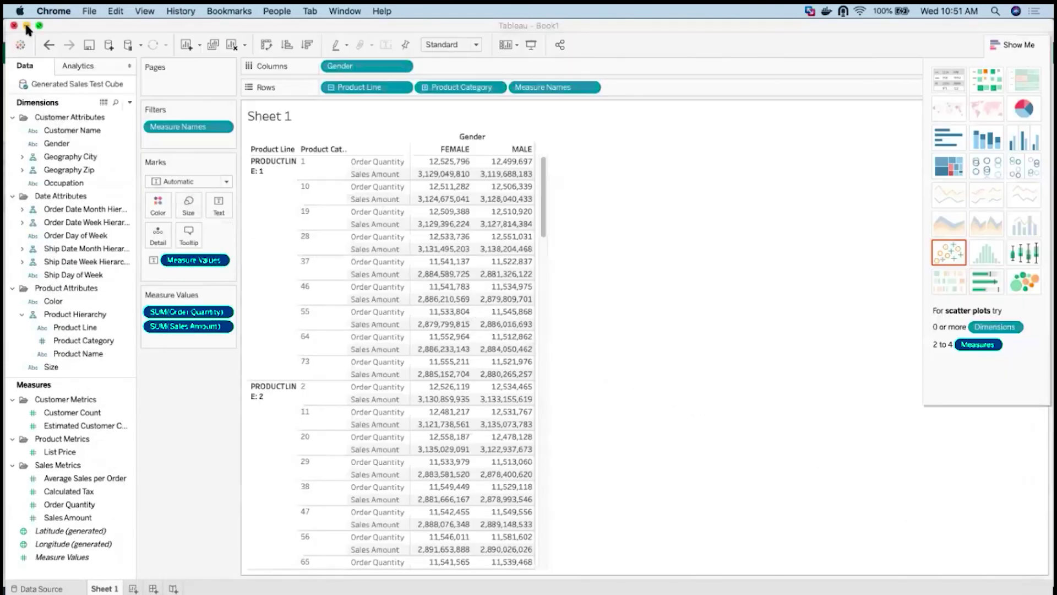
# Build an Excel PivotTable of Sales Amount and Order Quantity by Product and Gender Hierarchy, expanding PRODUCTLINE 1
pyautogui.click(26, 26)
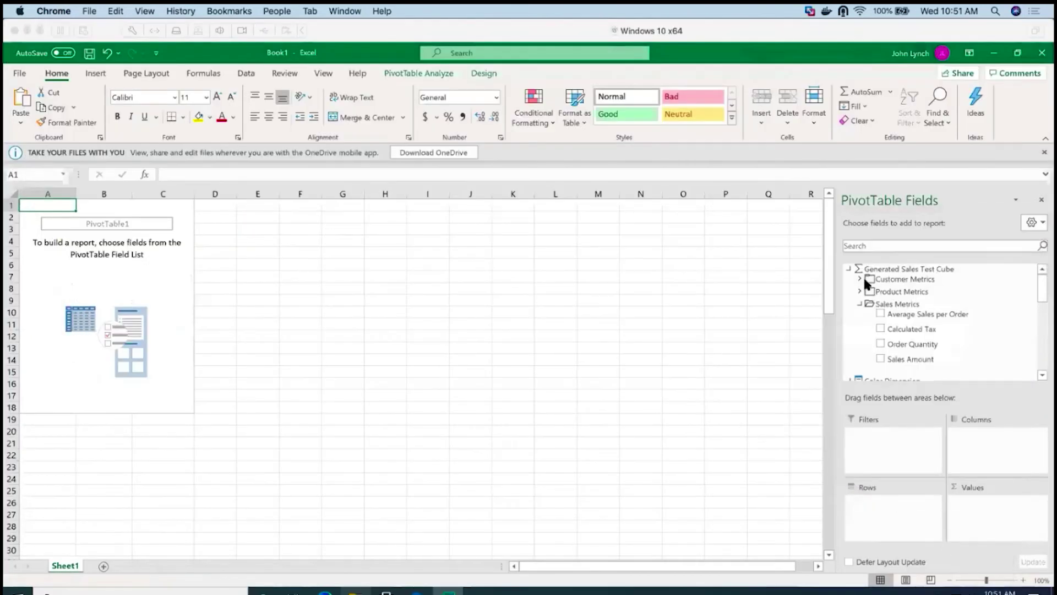
pyautogui.click(878, 341)
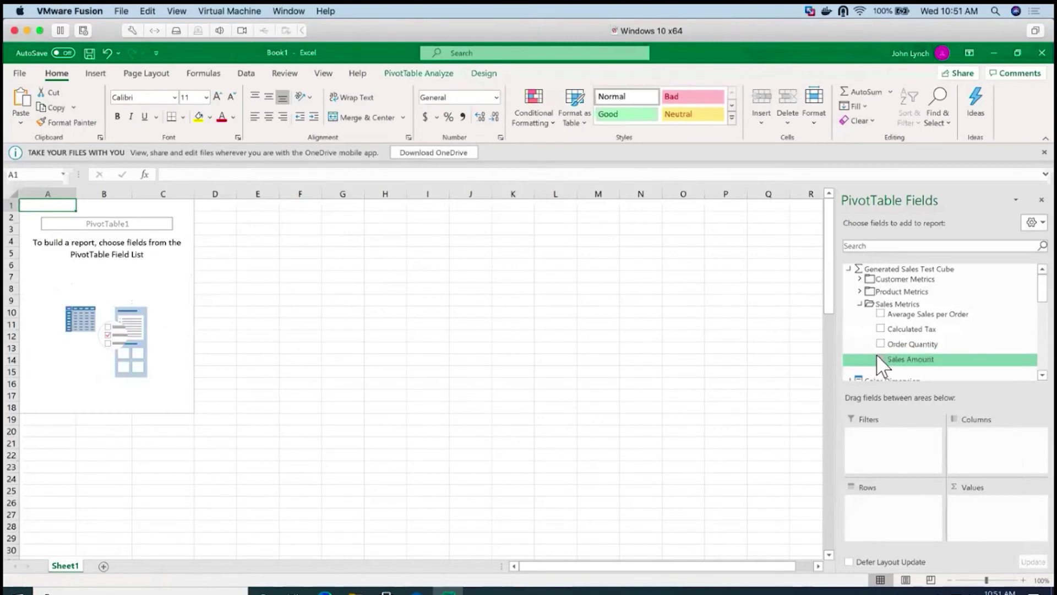
pyautogui.click(878, 359)
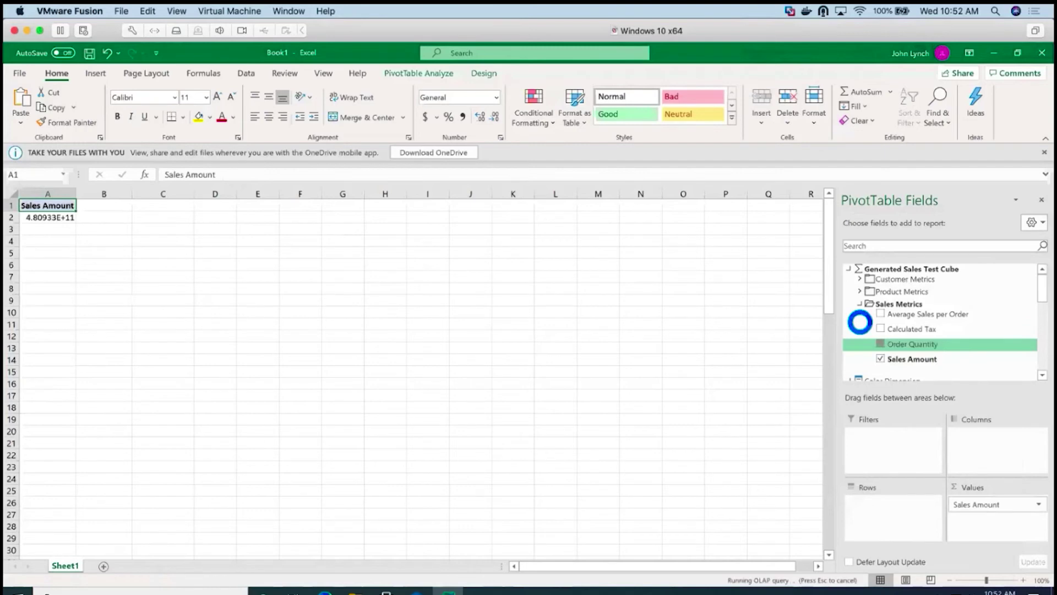
pyautogui.scroll(-8, 1040, 348)
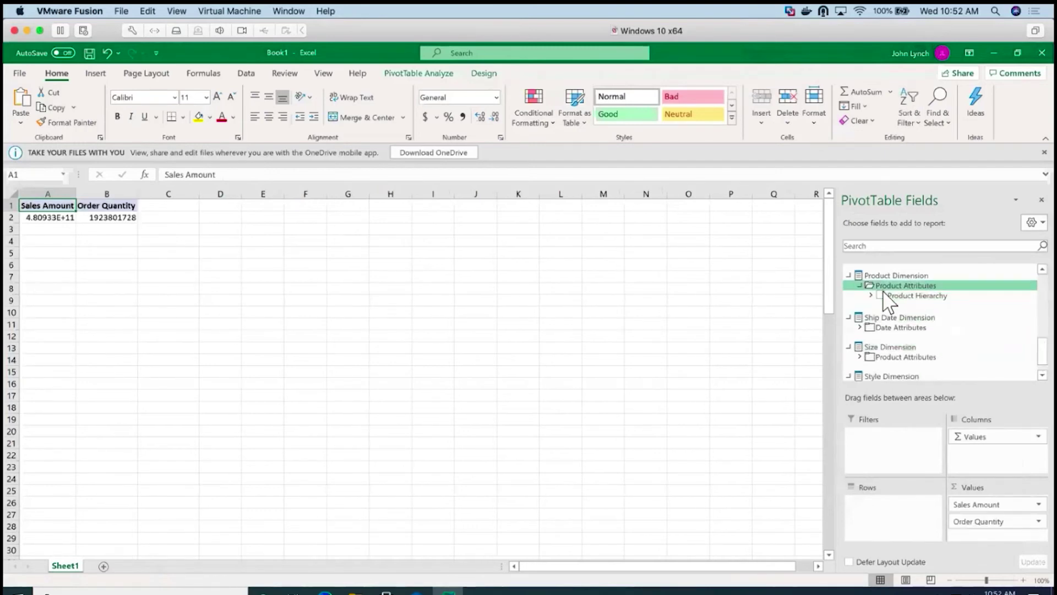
pyautogui.click(880, 295)
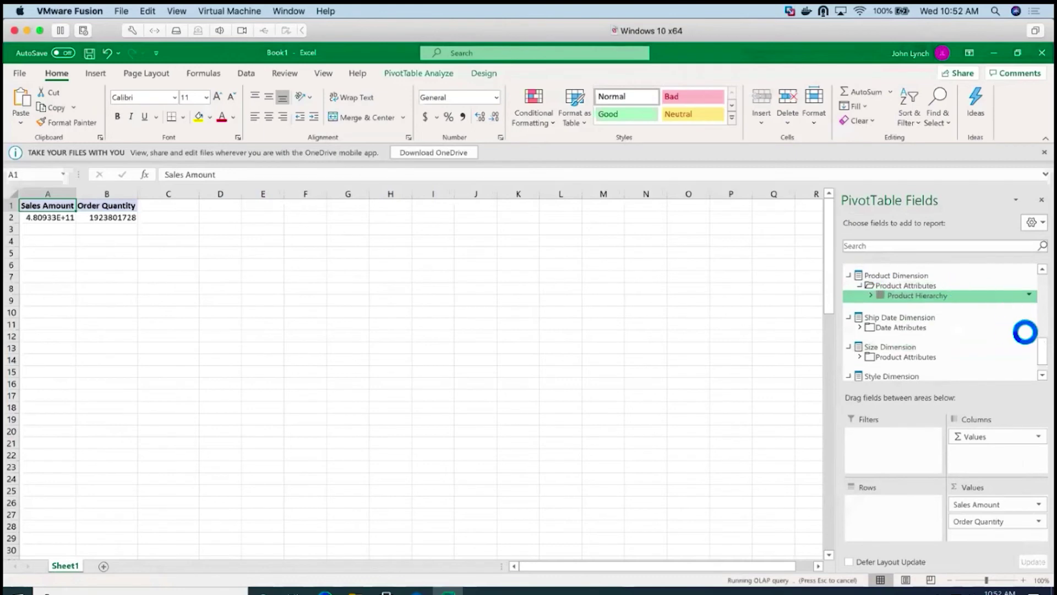
pyautogui.moveTo(1045, 352); pyautogui.dragTo(1043, 330)
pyautogui.click(859, 287)
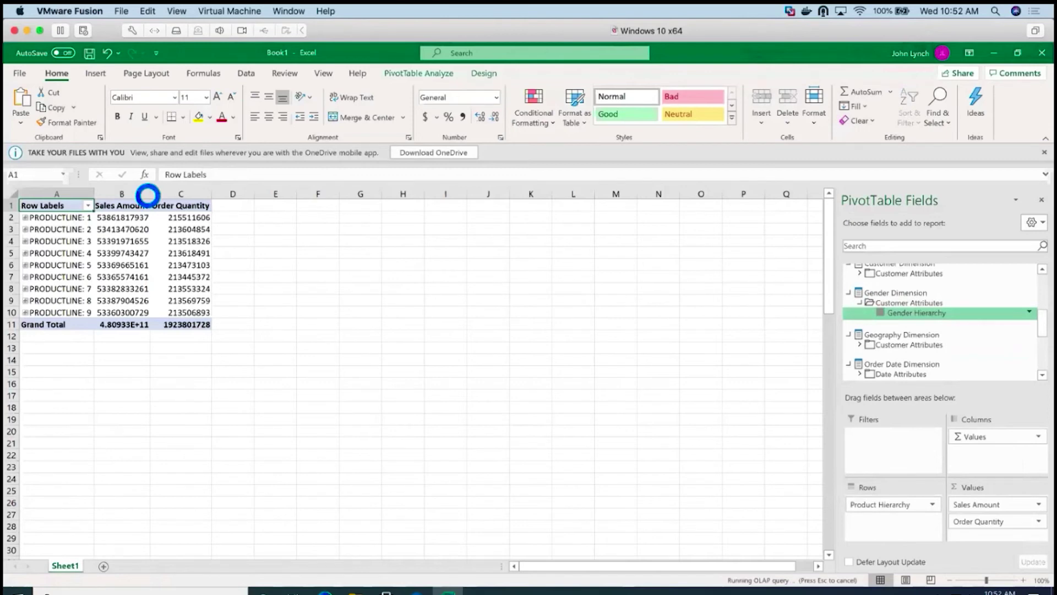
pyautogui.click(25, 220)
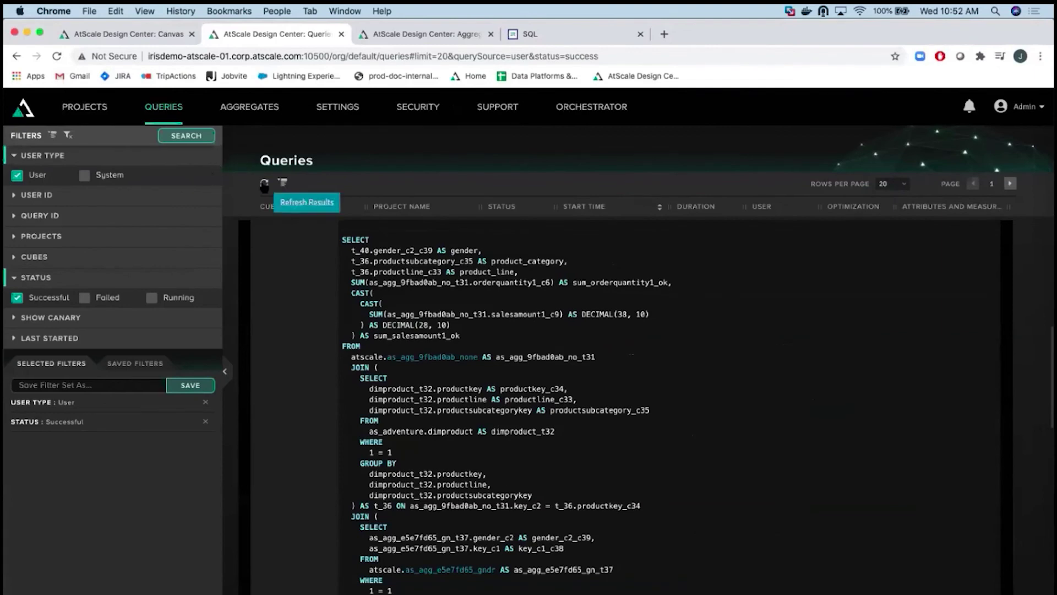
# Refresh results and inspect the Excel query's inbound MDX, timings and outbound SQL on the product-line aggregate
pyautogui.click(264, 183)
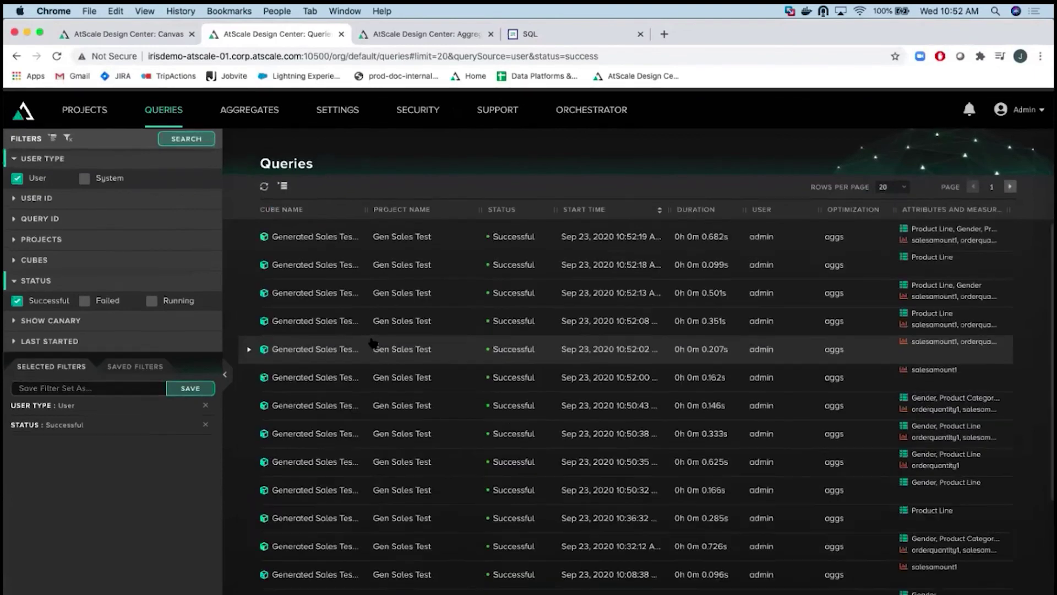
pyautogui.click(251, 234)
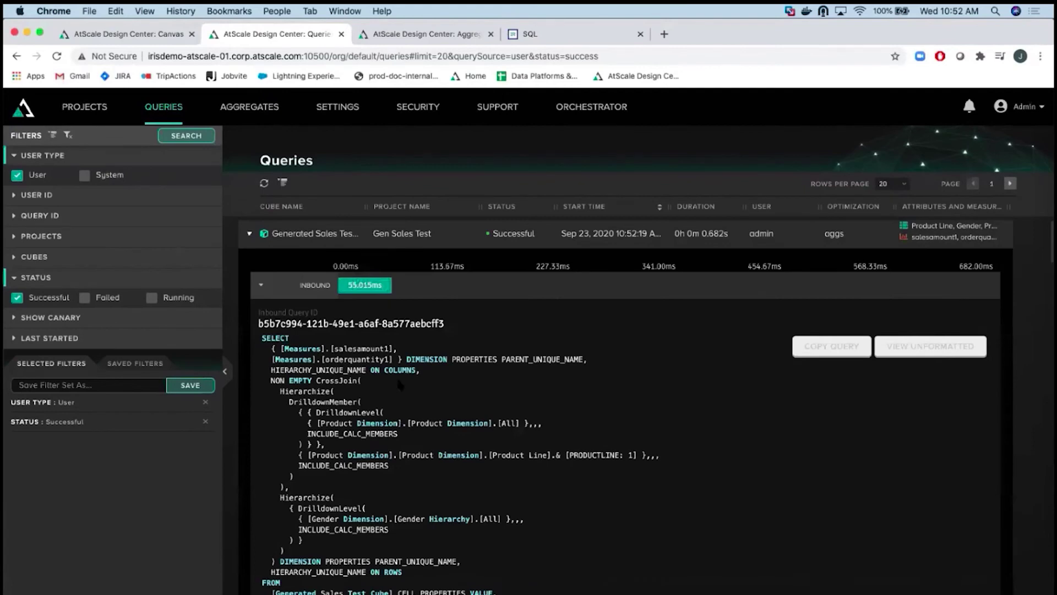
pyautogui.scroll(-2, 400, 384)
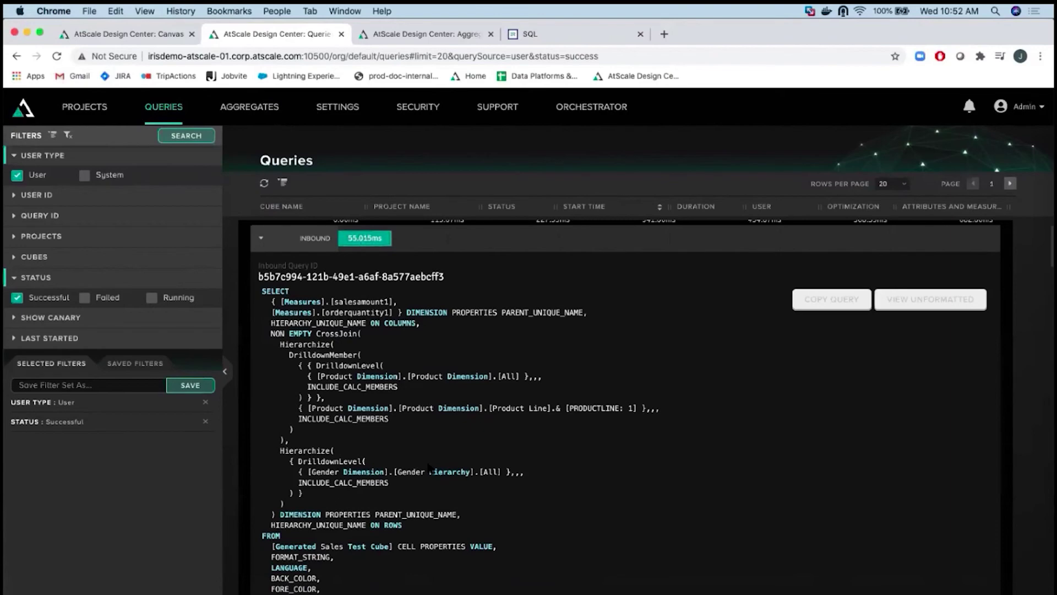
pyautogui.scroll(-5, 428, 467)
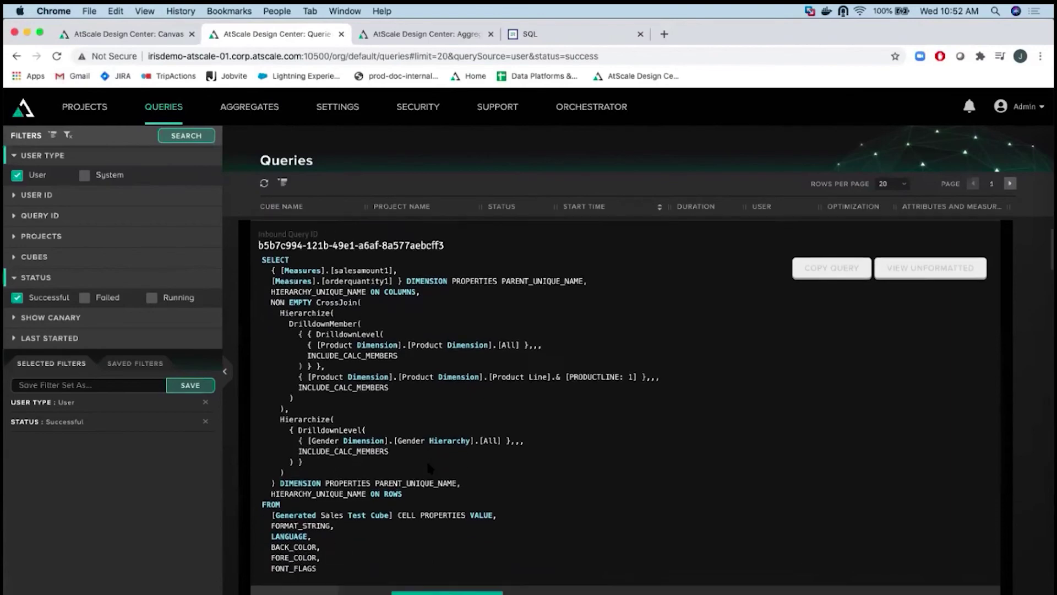
pyautogui.scroll(-9, 429, 467)
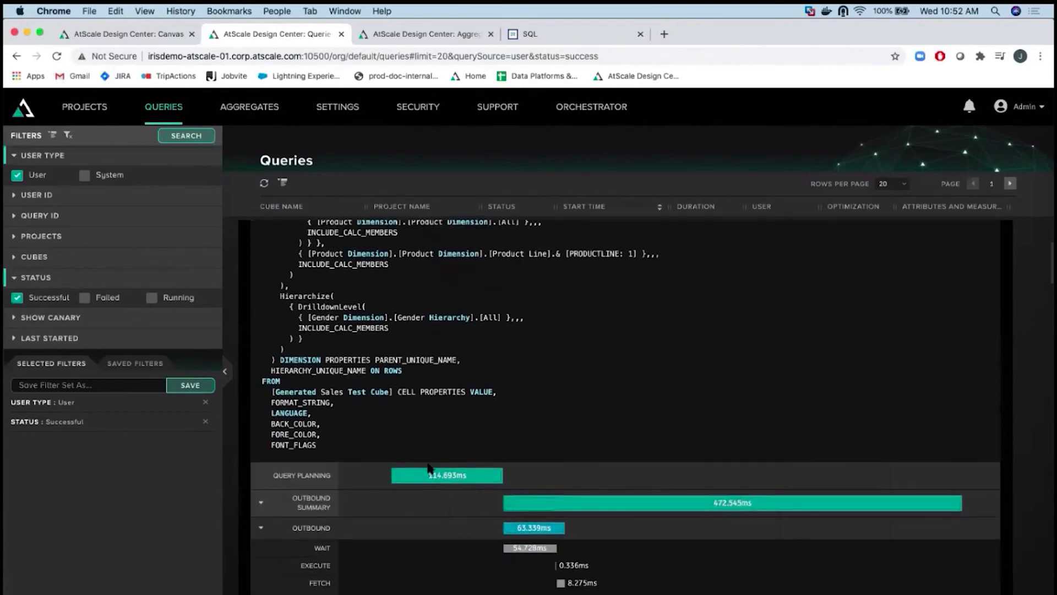
pyautogui.scroll(-7, 428, 467)
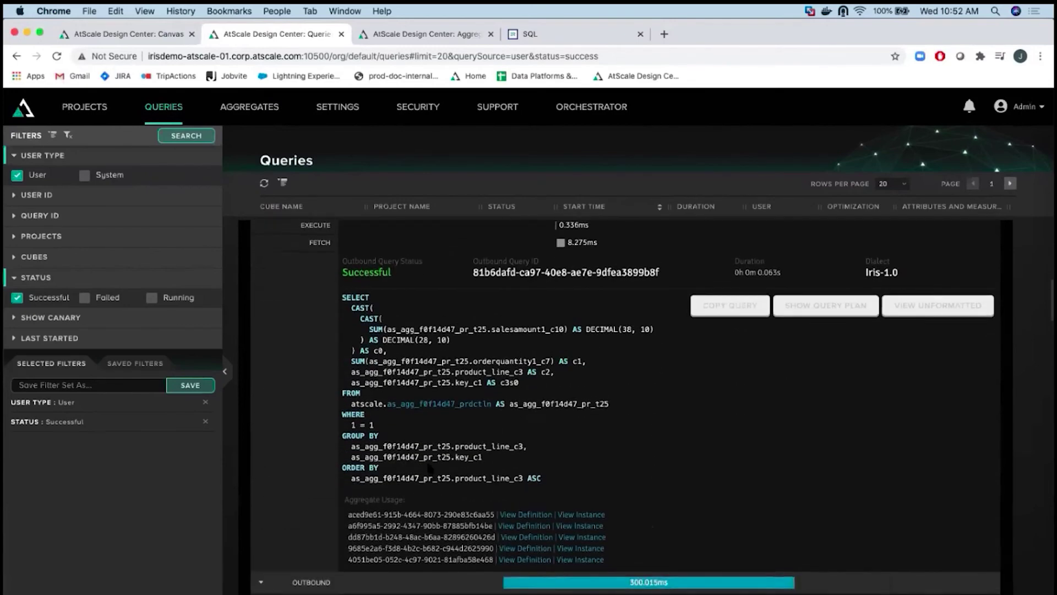
pyautogui.scroll(1, 429, 466)
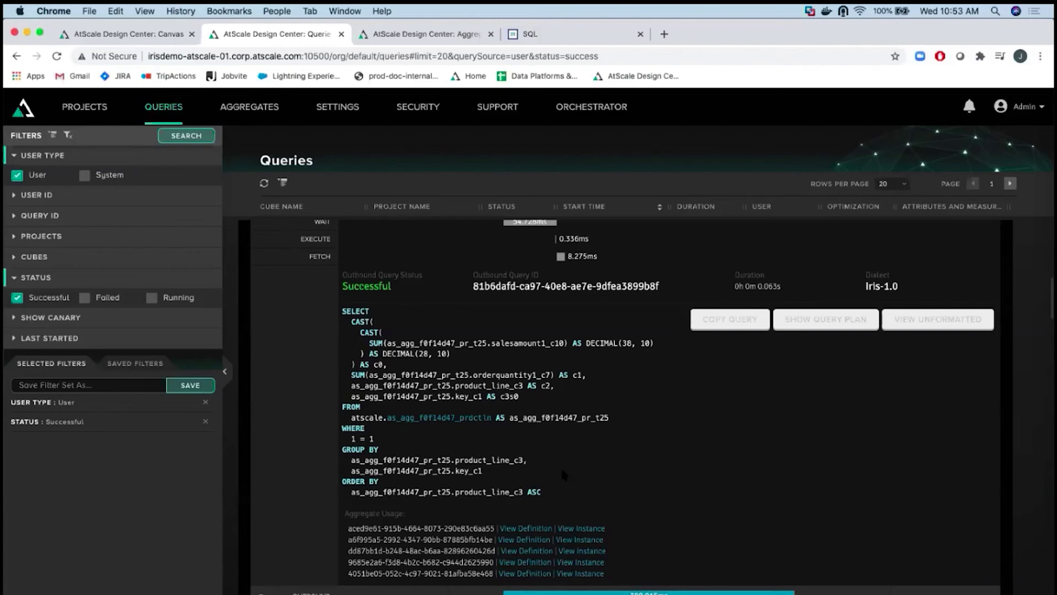
pyautogui.scroll(1, 561, 385)
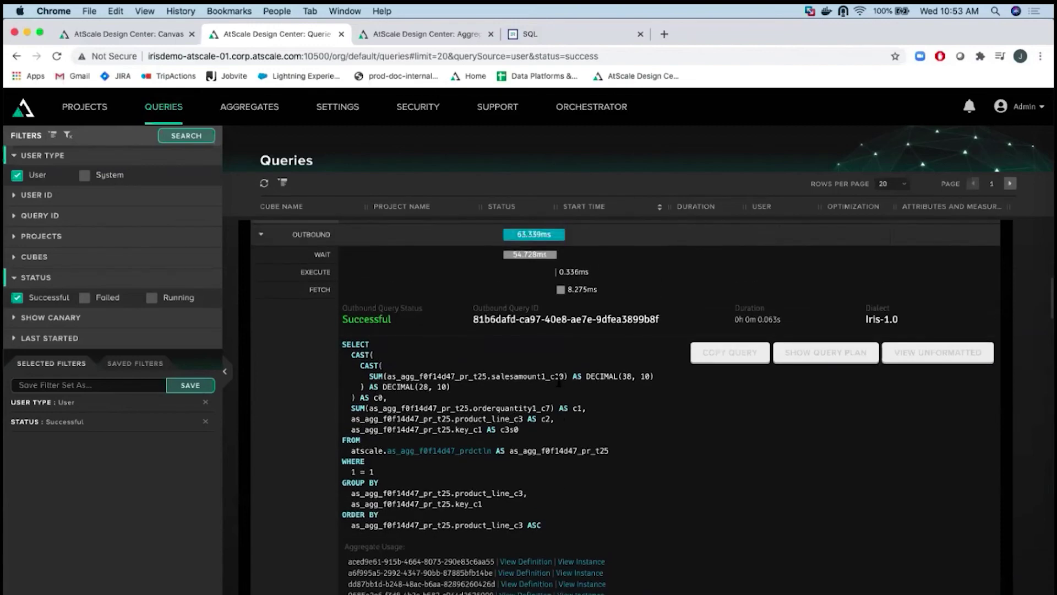
# On the IRIS SQL page, filter tables to atscale.* and expand the Tables list
pyautogui.click(534, 33)
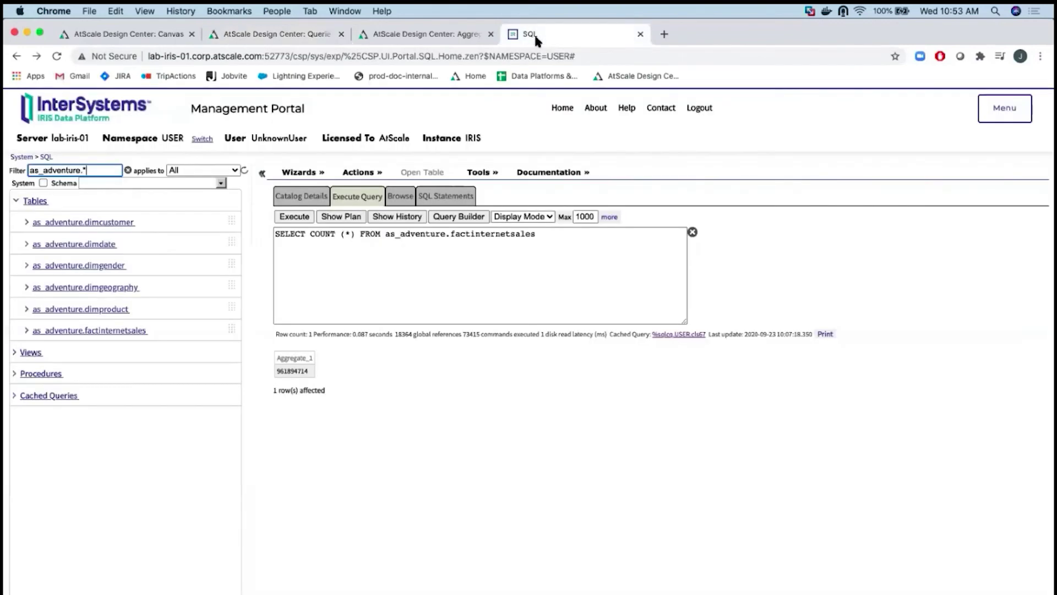
pyautogui.moveTo(97, 170); pyautogui.dragTo(24, 168)
pyautogui.write('a')
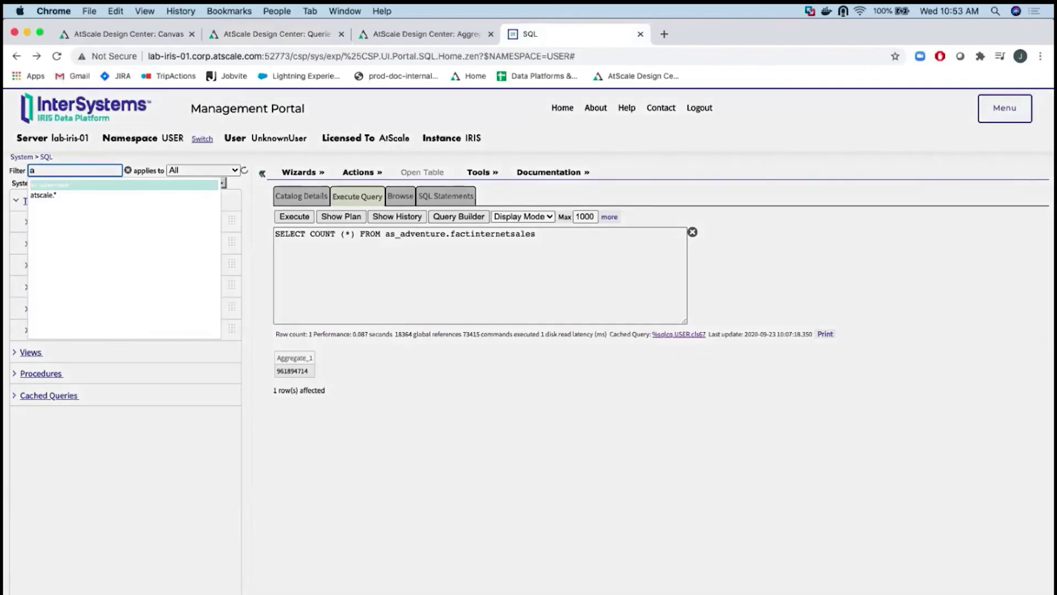
pyautogui.click(57, 197)
pyautogui.click(15, 201)
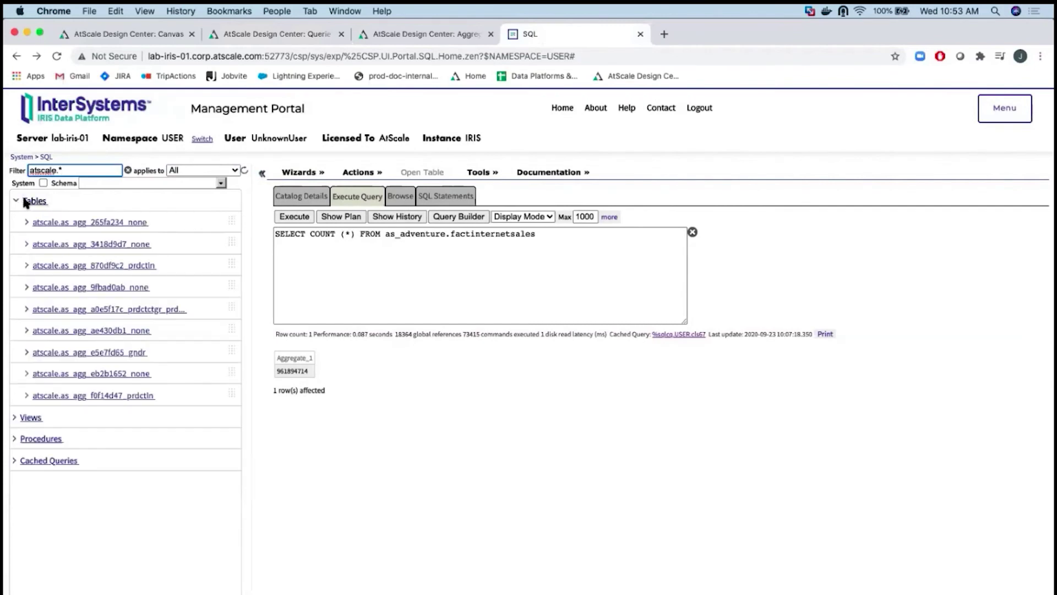